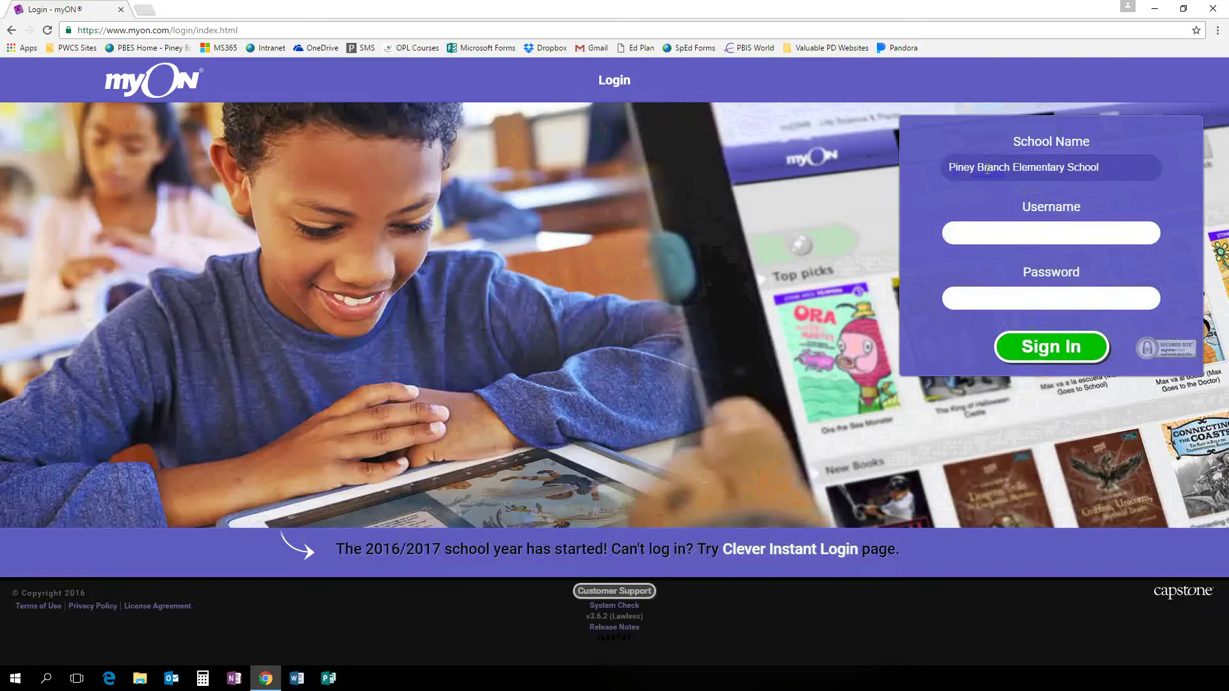
Sign in with the teacher's username and password, re-entering the password after the error.
left_click(980, 240)
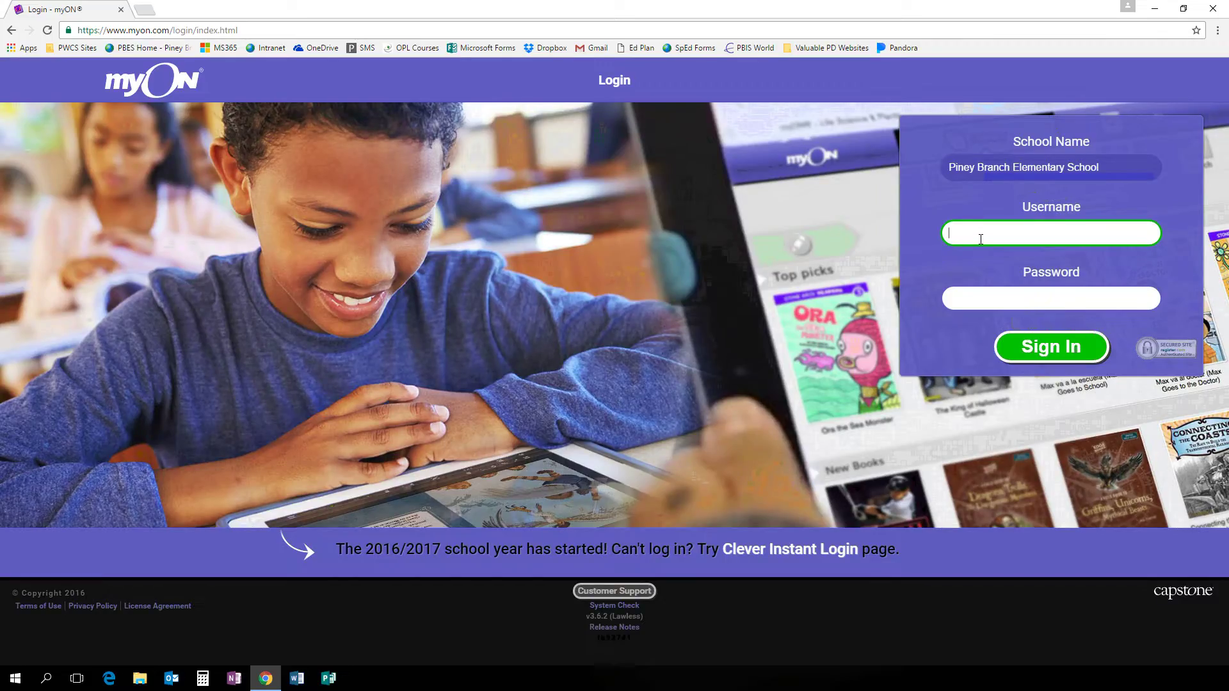
type("salonypr")
left_click(997, 298)
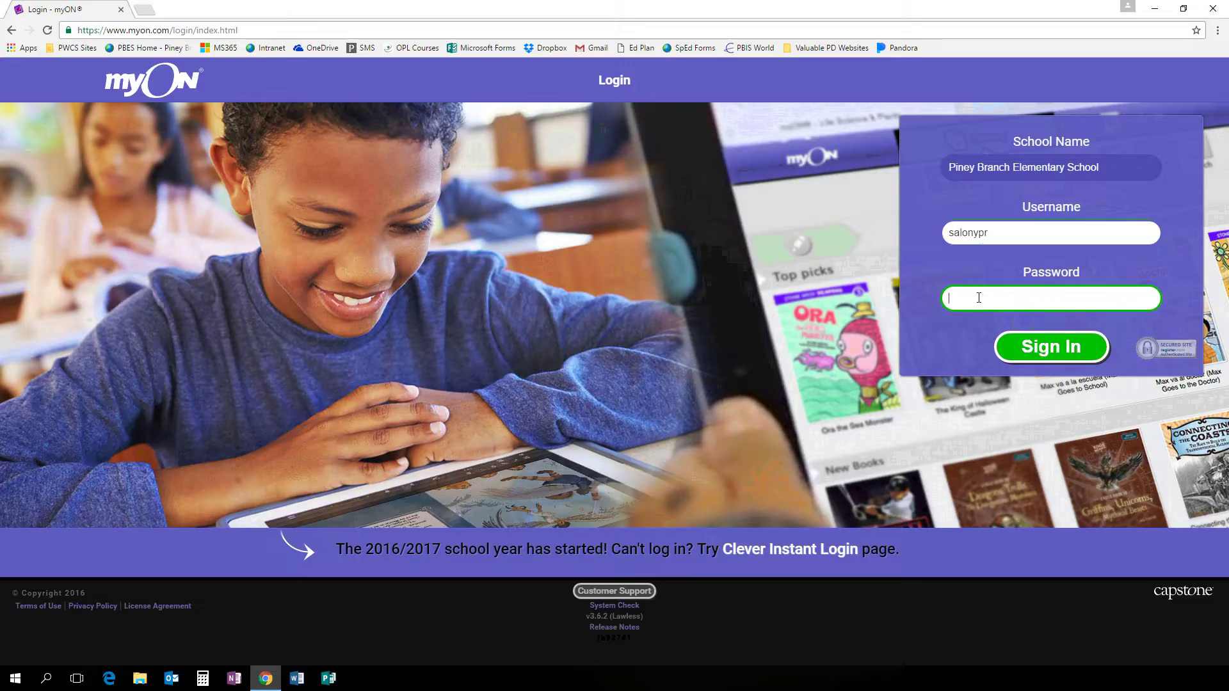
type("••••••••")
left_click(1102, 336)
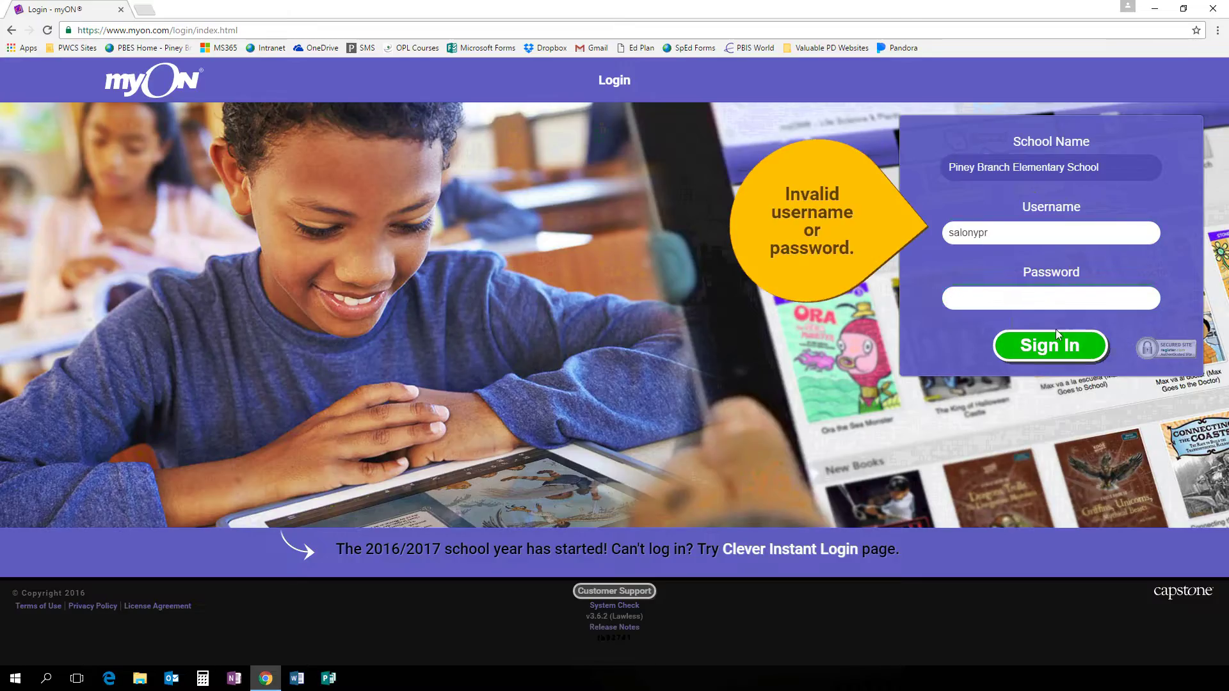
type("••••••••")
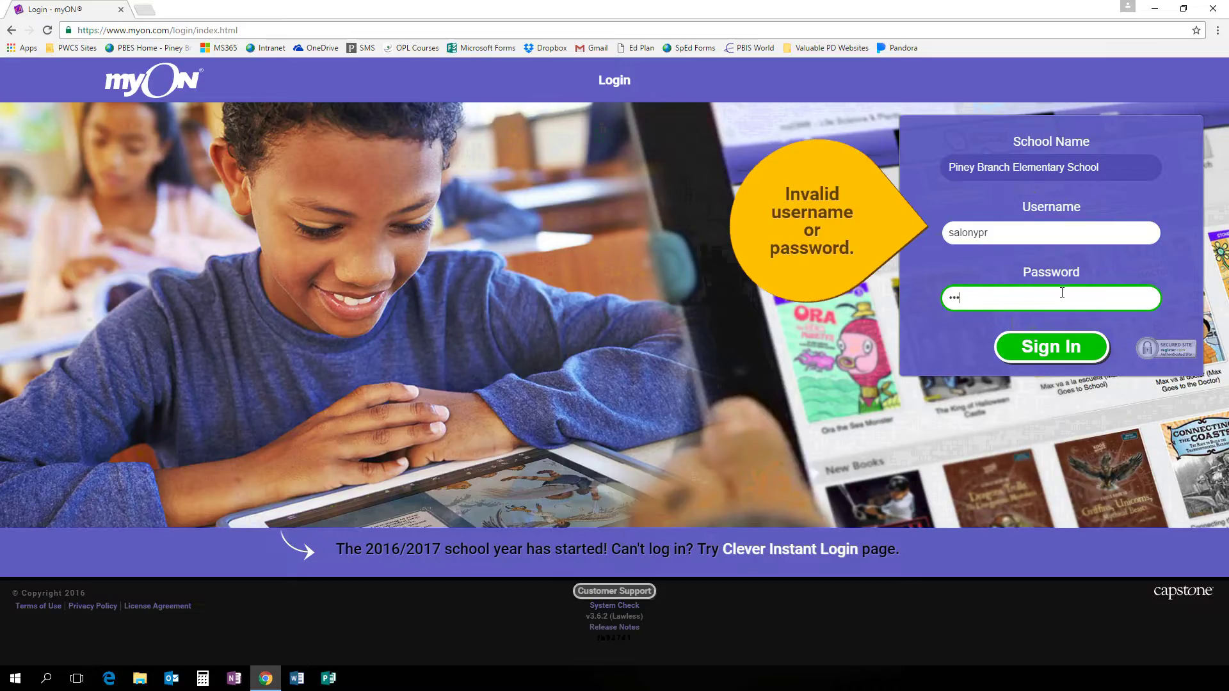
left_click(1045, 346)
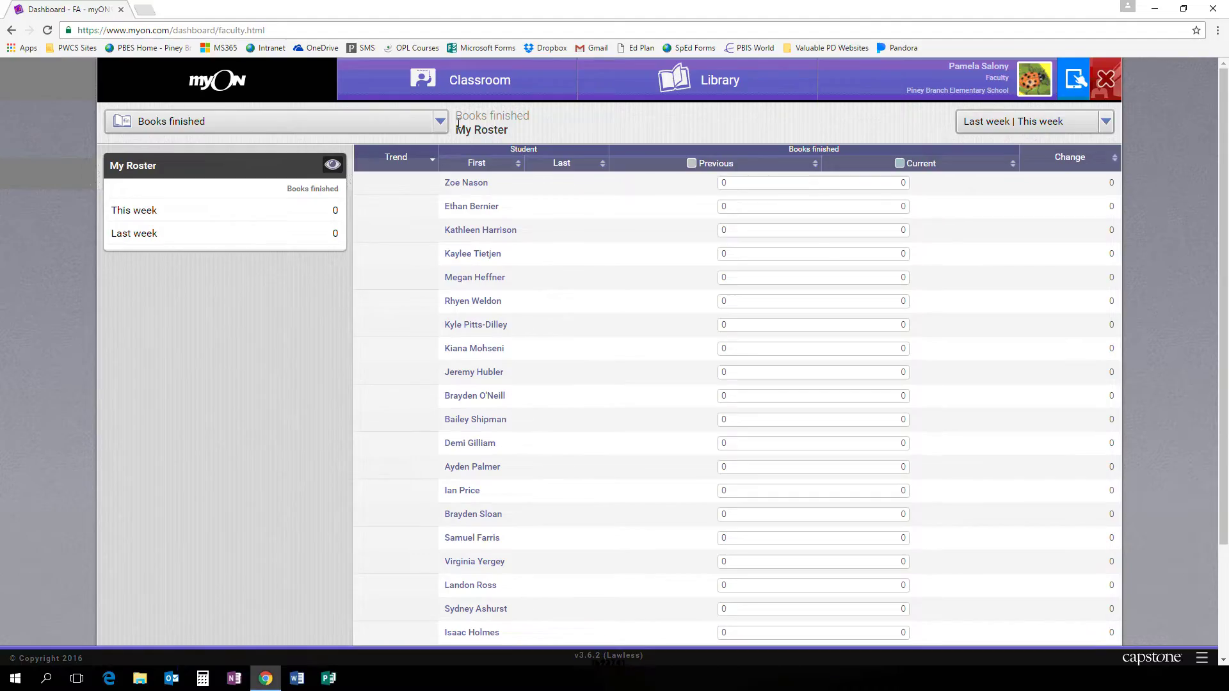
Switch the My Roster metric to Quizzes, then to Assigned Projects, showing every student at 0.
left_click(441, 124)
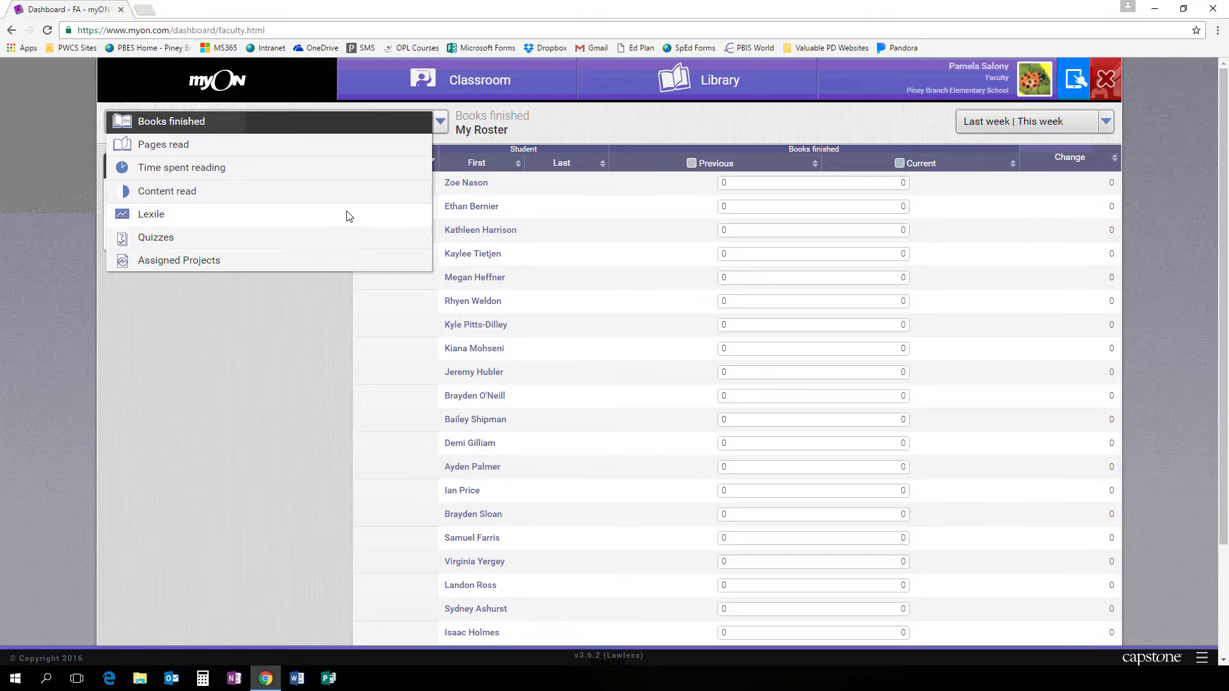
left_click(338, 237)
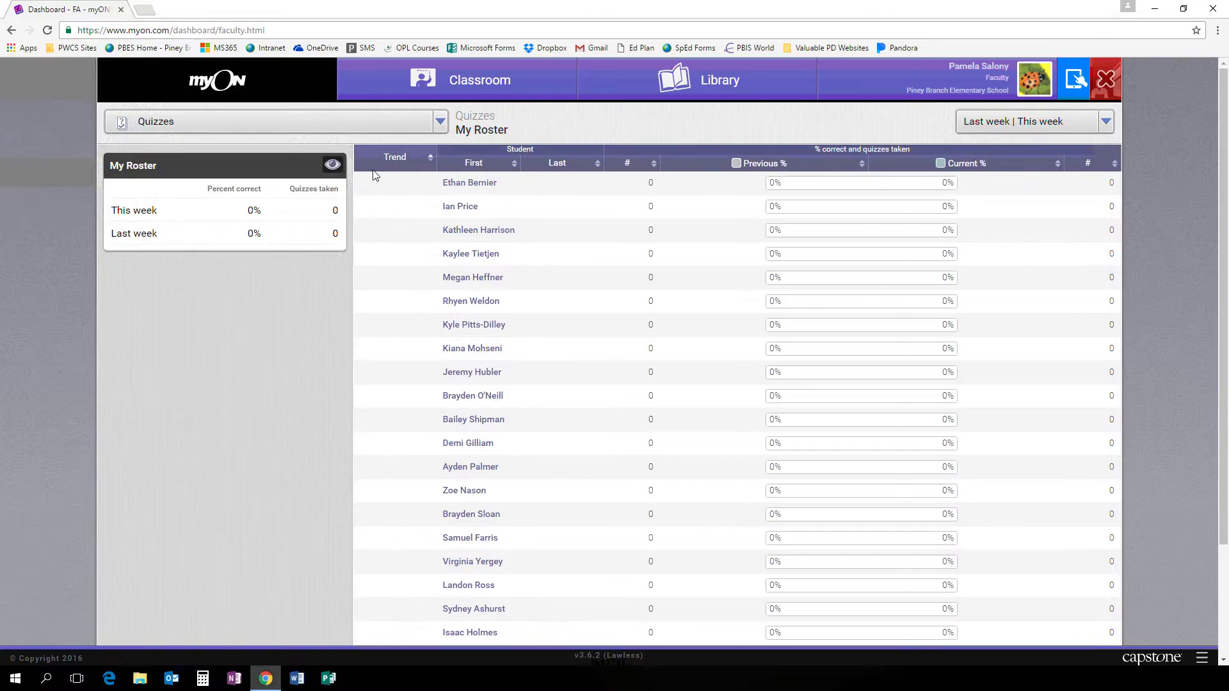
left_click(440, 120)
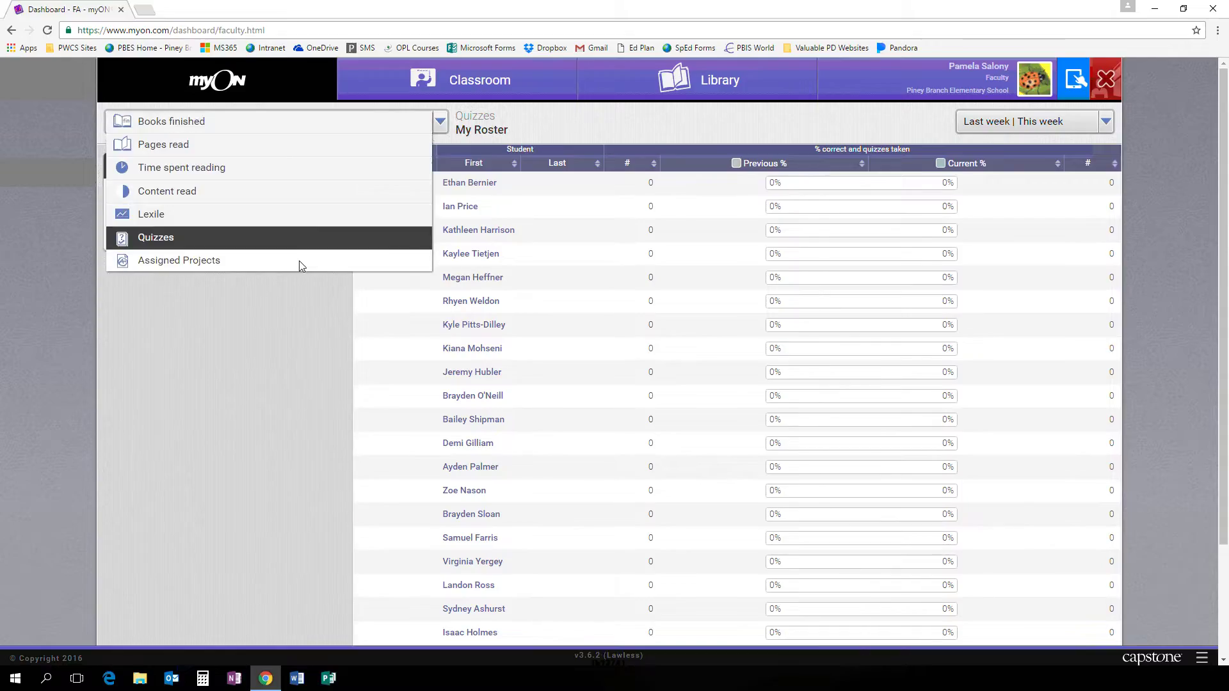
left_click(299, 260)
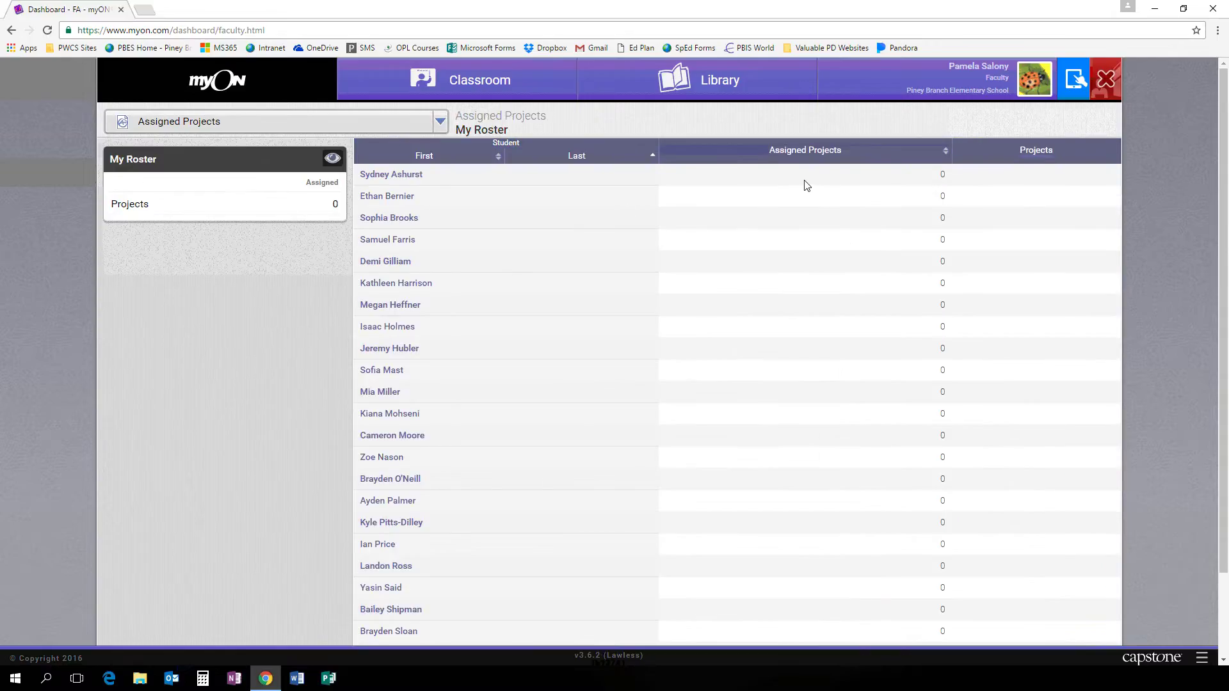
left_click(441, 123)
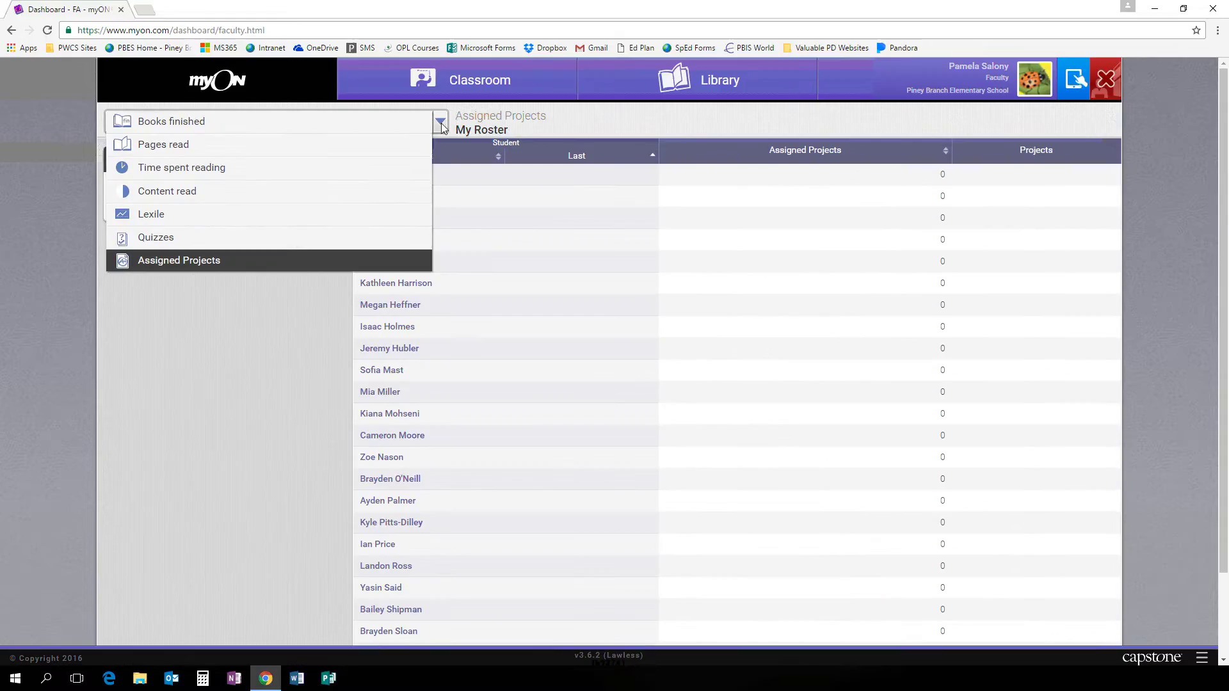
left_click(591, 130)
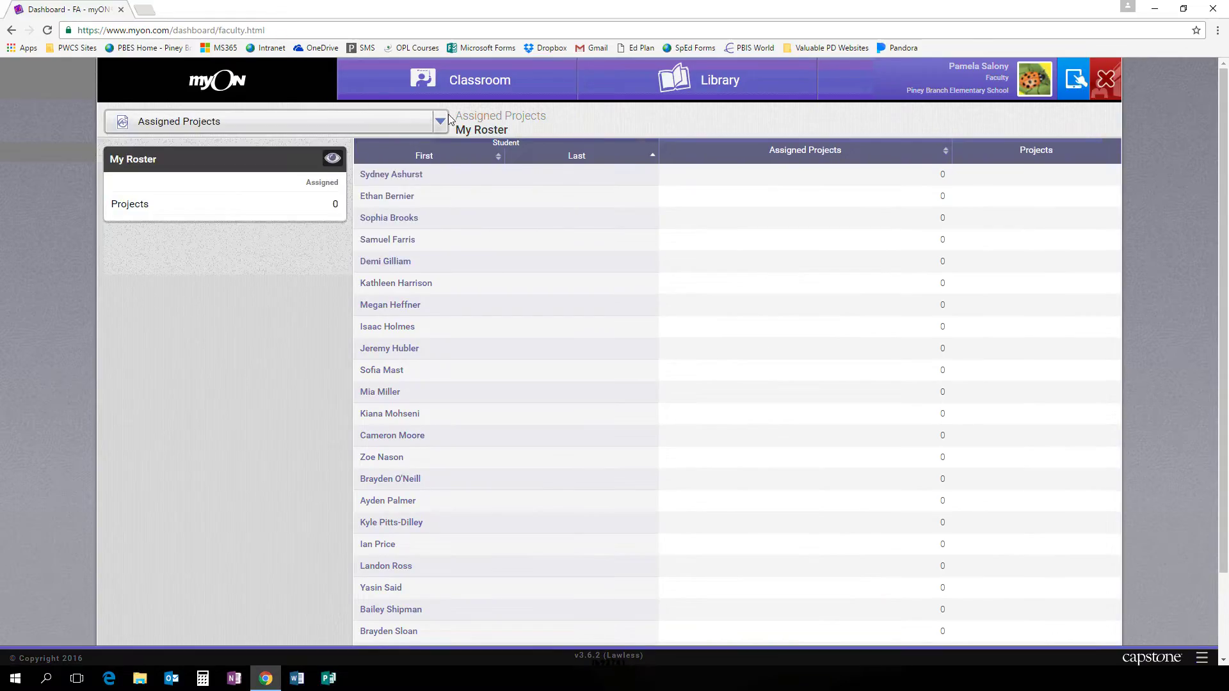
In User Info, set Grade level to 3rd Grade and Lexile to 650L, then save.
left_click(994, 82)
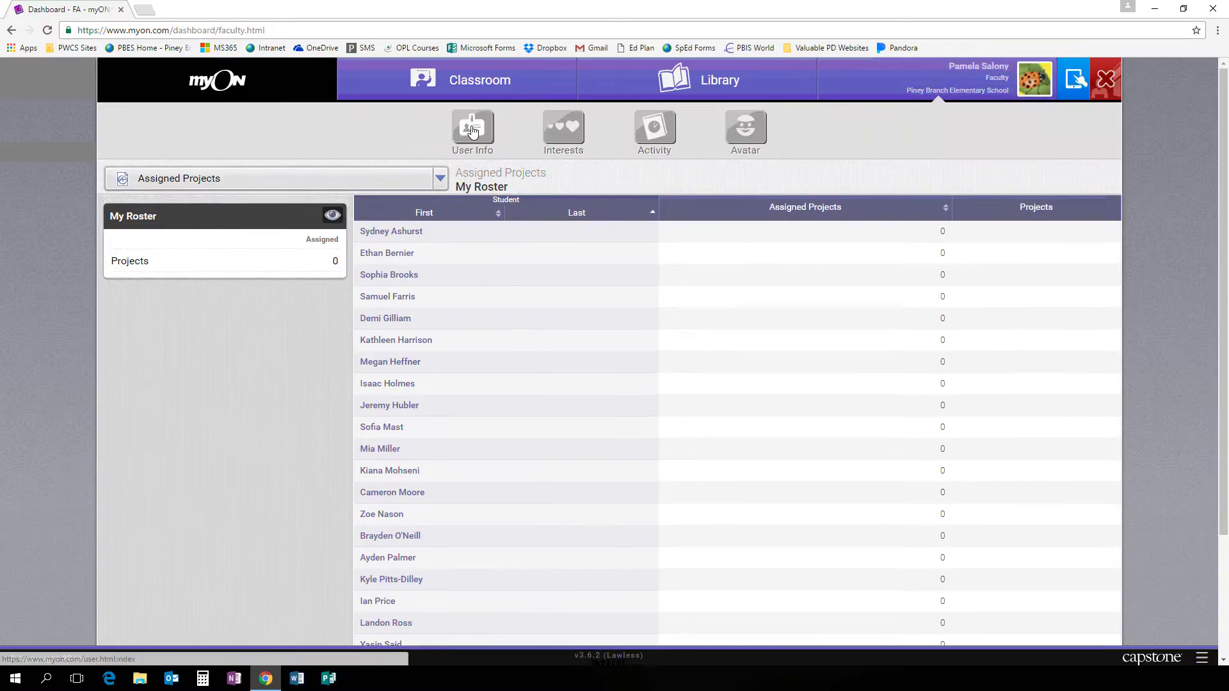
left_click(473, 128)
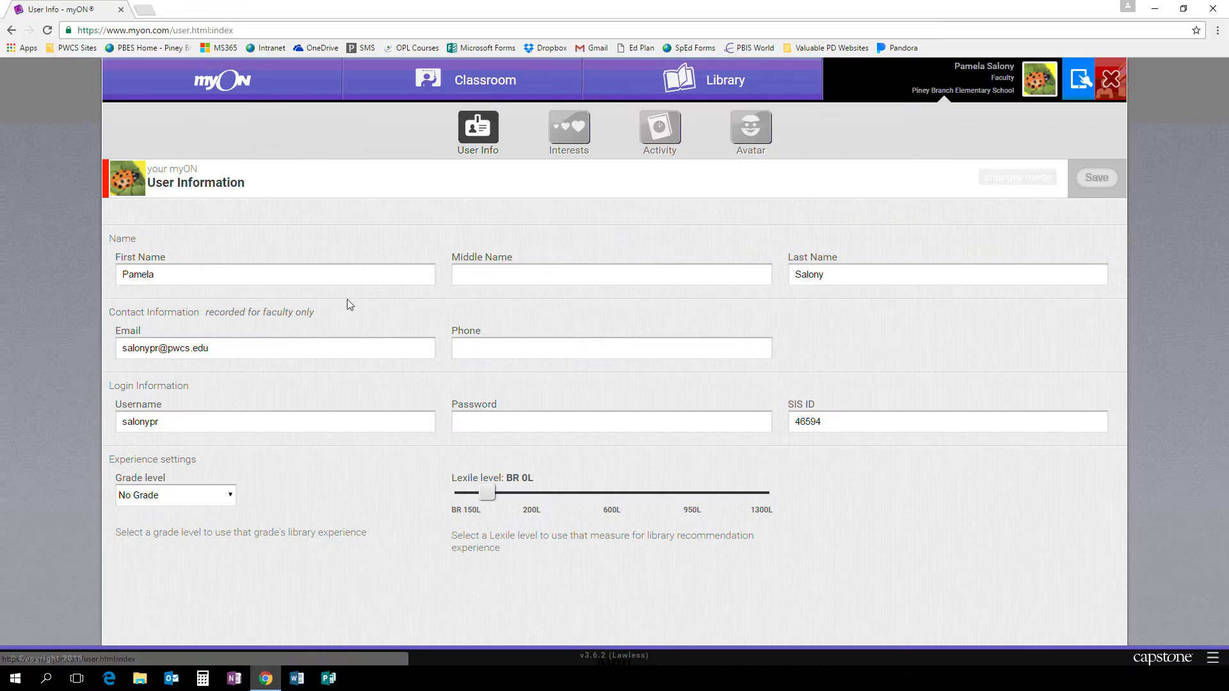
left_click(232, 496)
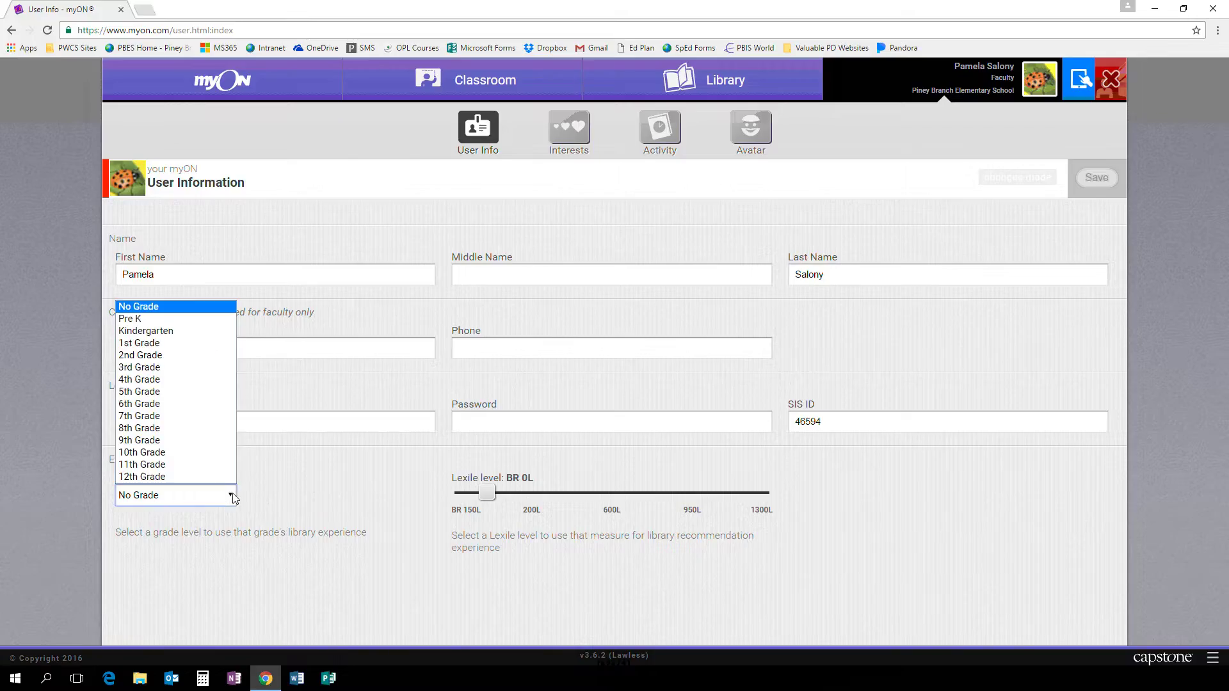
left_click(212, 367)
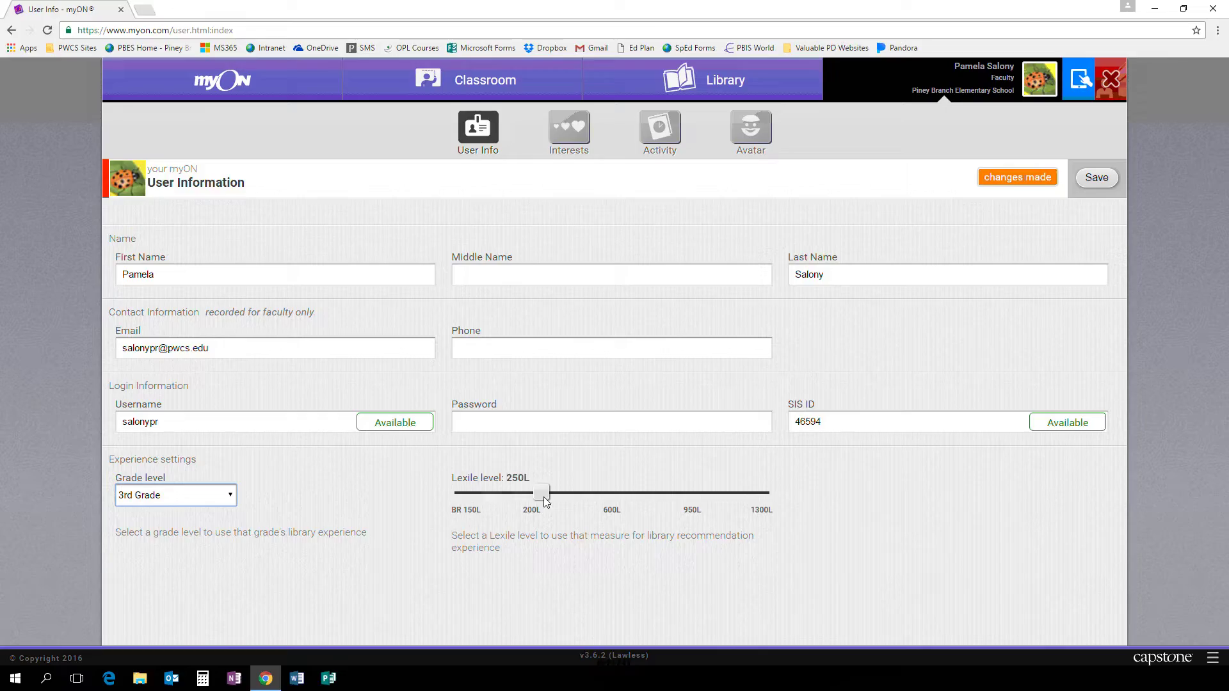
left_click_drag(573, 501, 614, 496)
left_click(1097, 179)
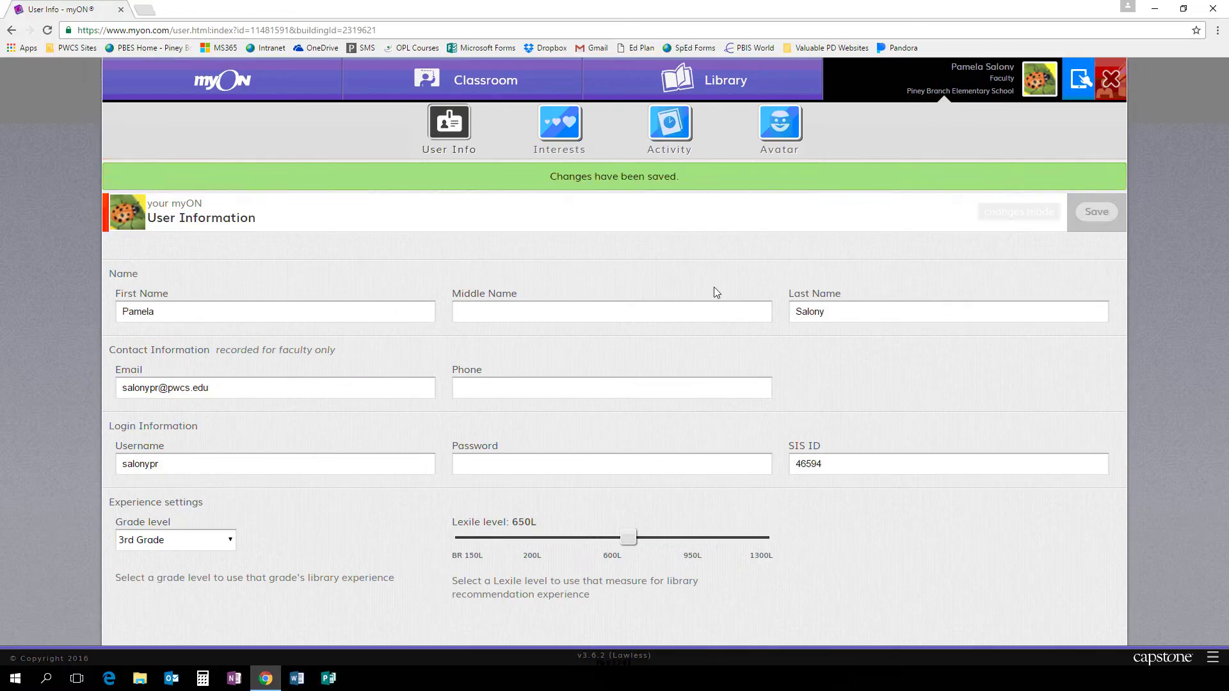
Look over the Interests page, then view the account's reading activity summary.
left_click(578, 137)
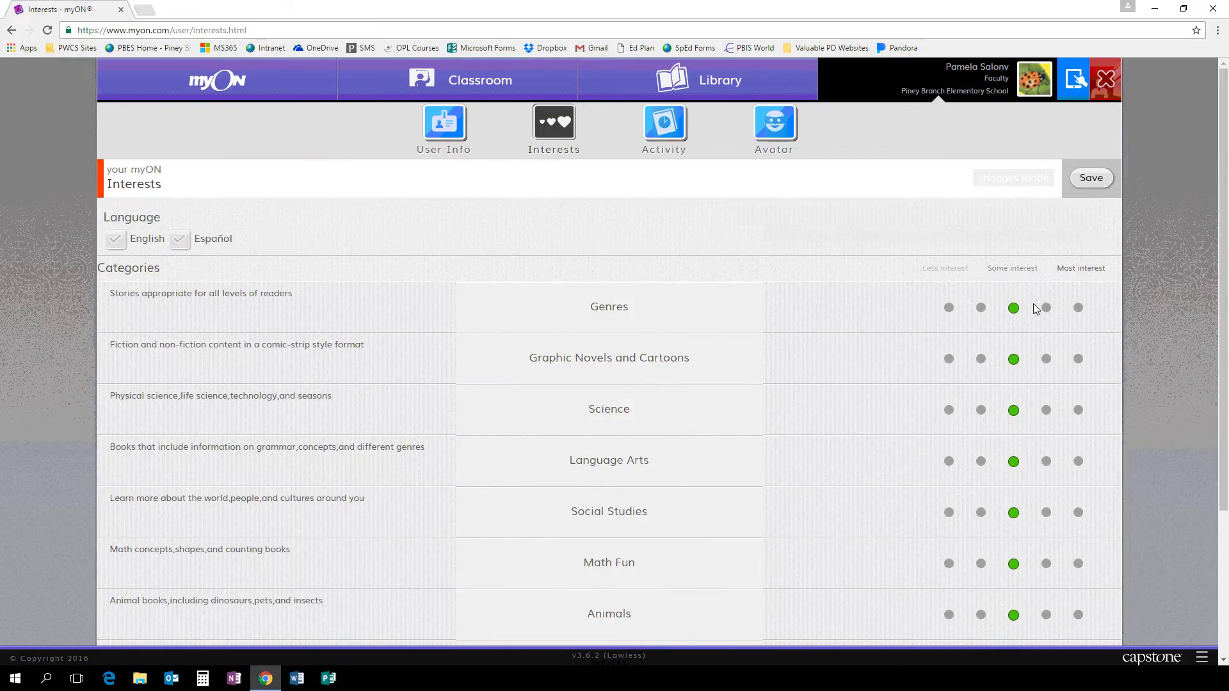
scroll(866, 361, "down", 3)
scroll(864, 362, "up", 3)
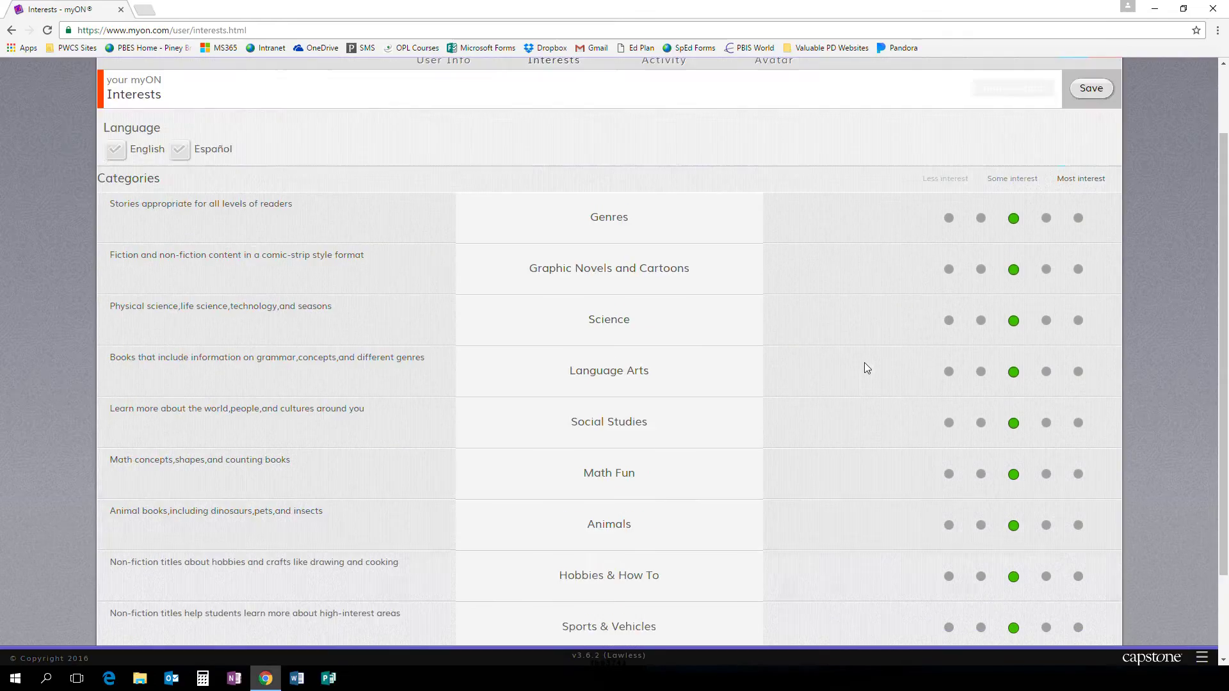
scroll(864, 362, "down", 3)
scroll(864, 529, "up", 3)
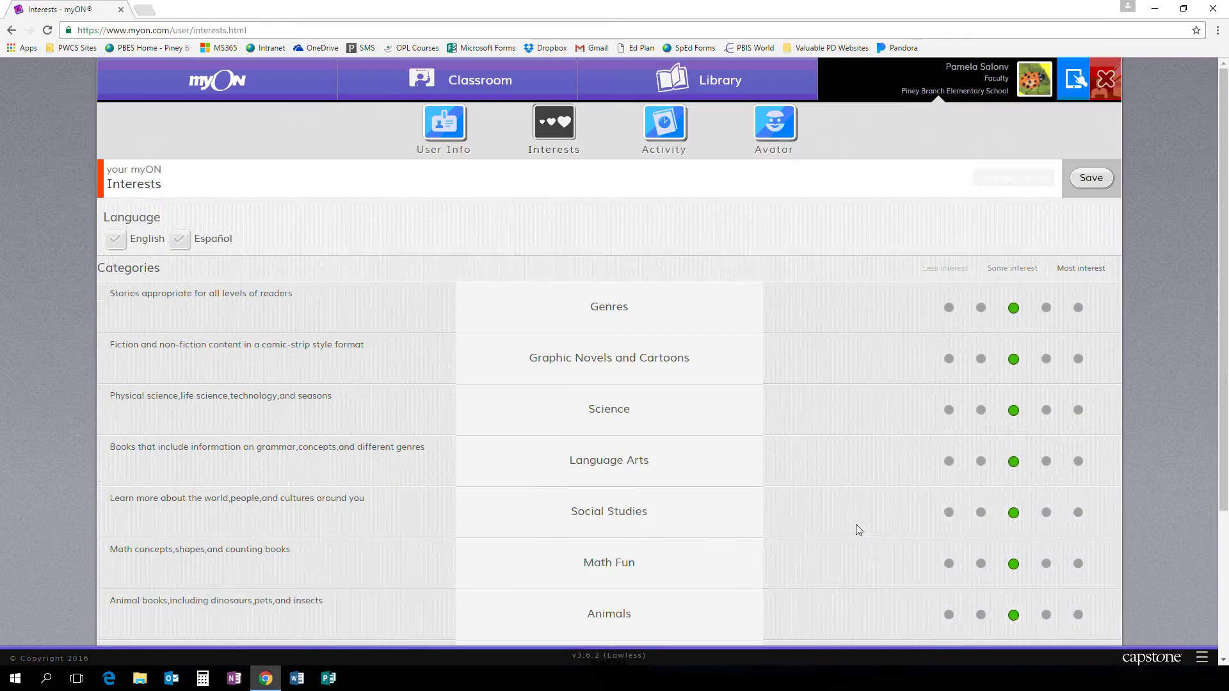
left_click(661, 132)
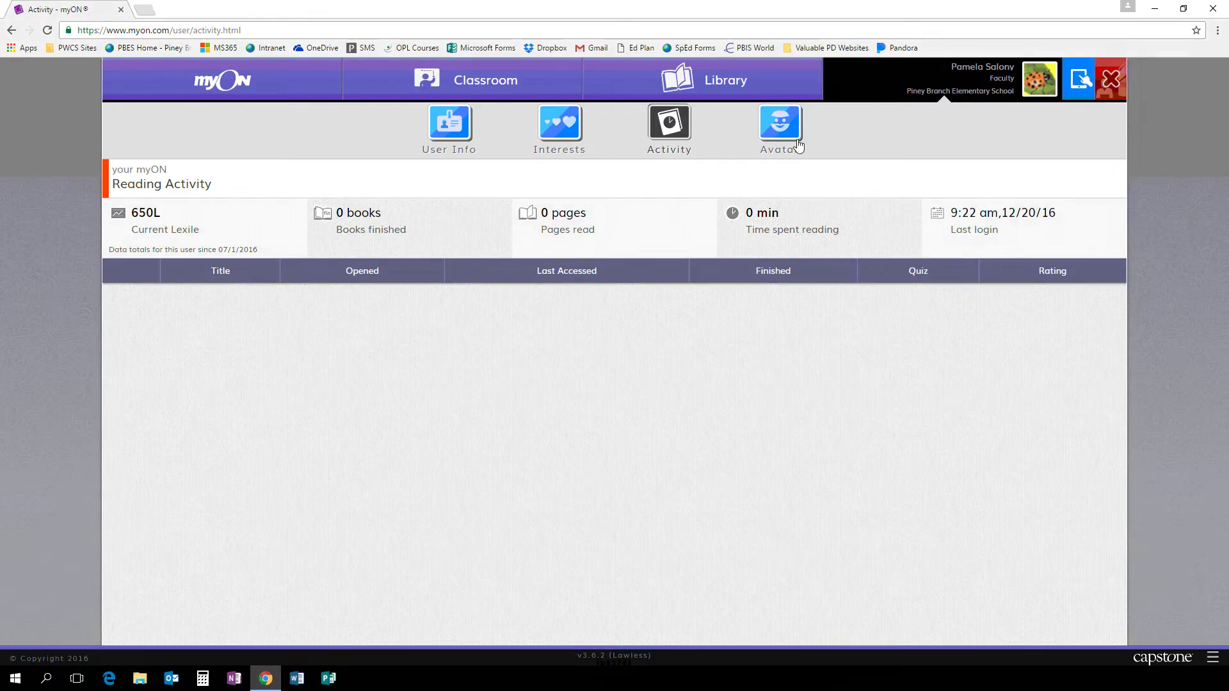
Open the Classroom Students page showing the 26-student My Roster table.
left_click(474, 90)
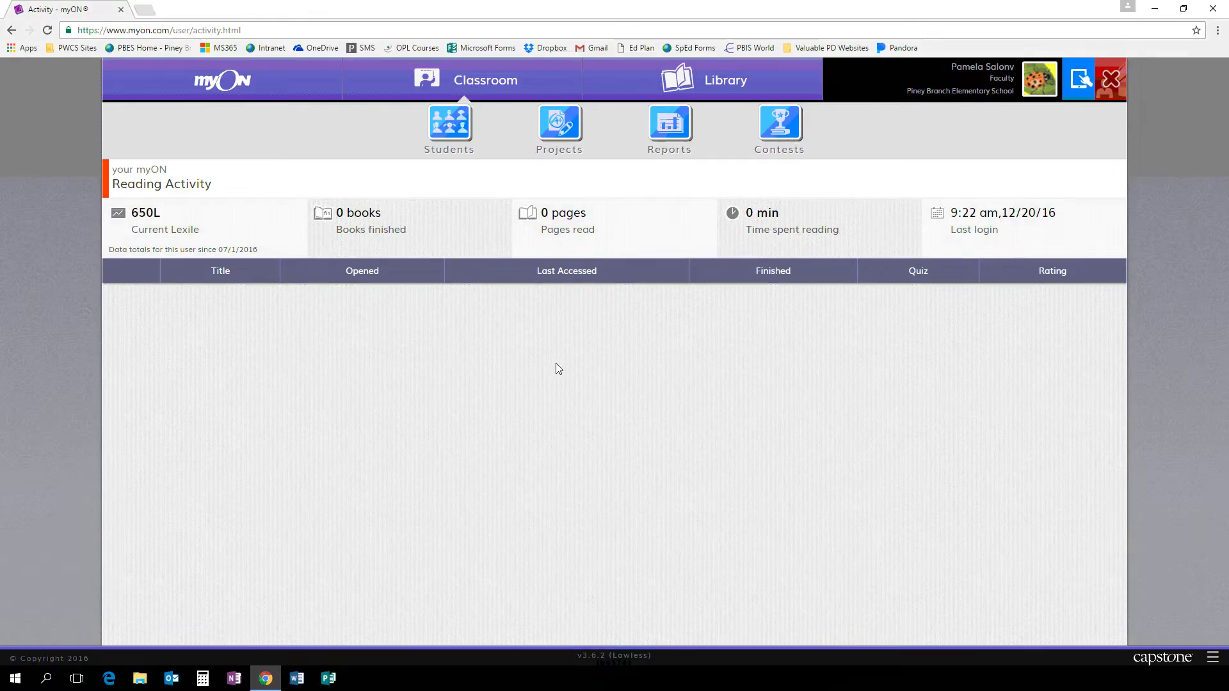
left_click(449, 123)
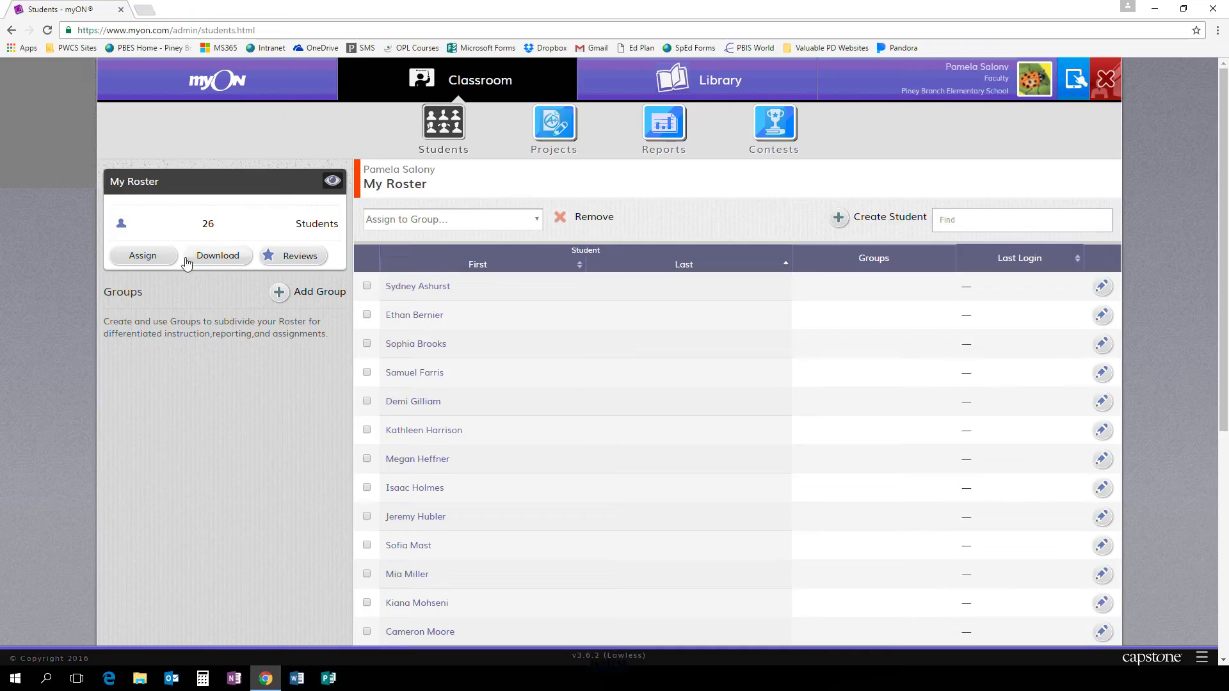
Add a group named Reading Group 1 with description 'Connections' and save it.
left_click(280, 293)
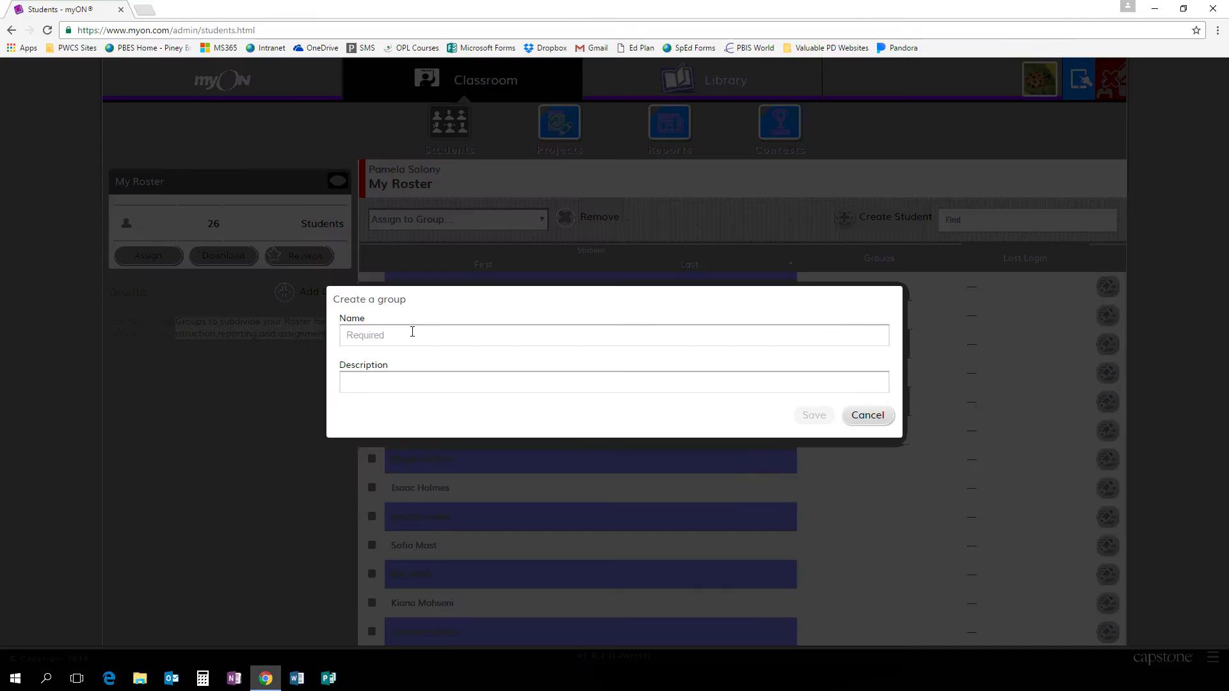
type("Reading Group 4")
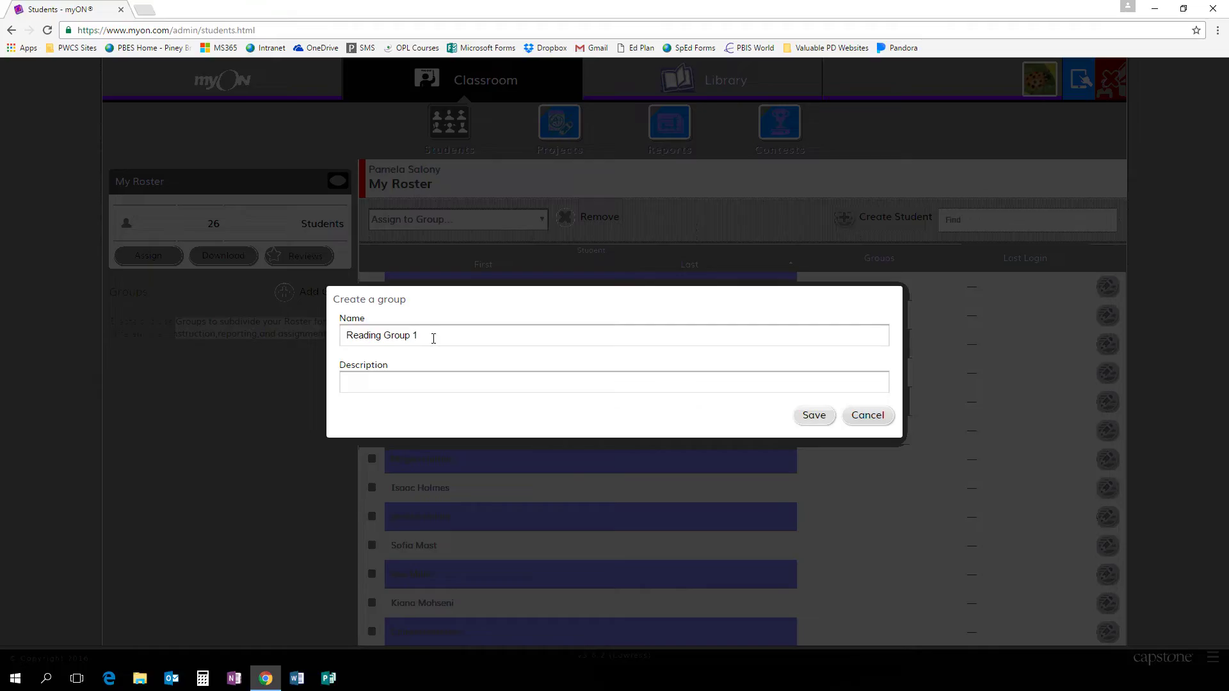
left_click(429, 377)
type("Connections")
left_click(811, 416)
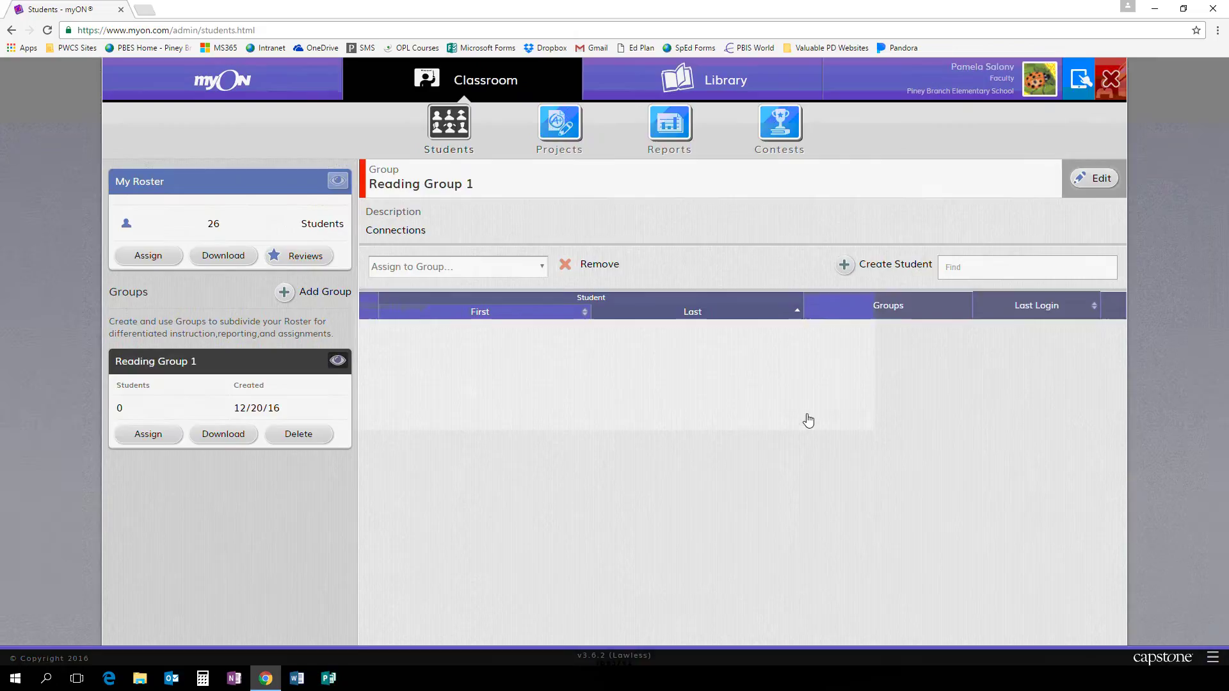
Assign students to Reading Group 1, filtered to Piney Branch Elementary, grade 3, My Roster.
left_click(144, 436)
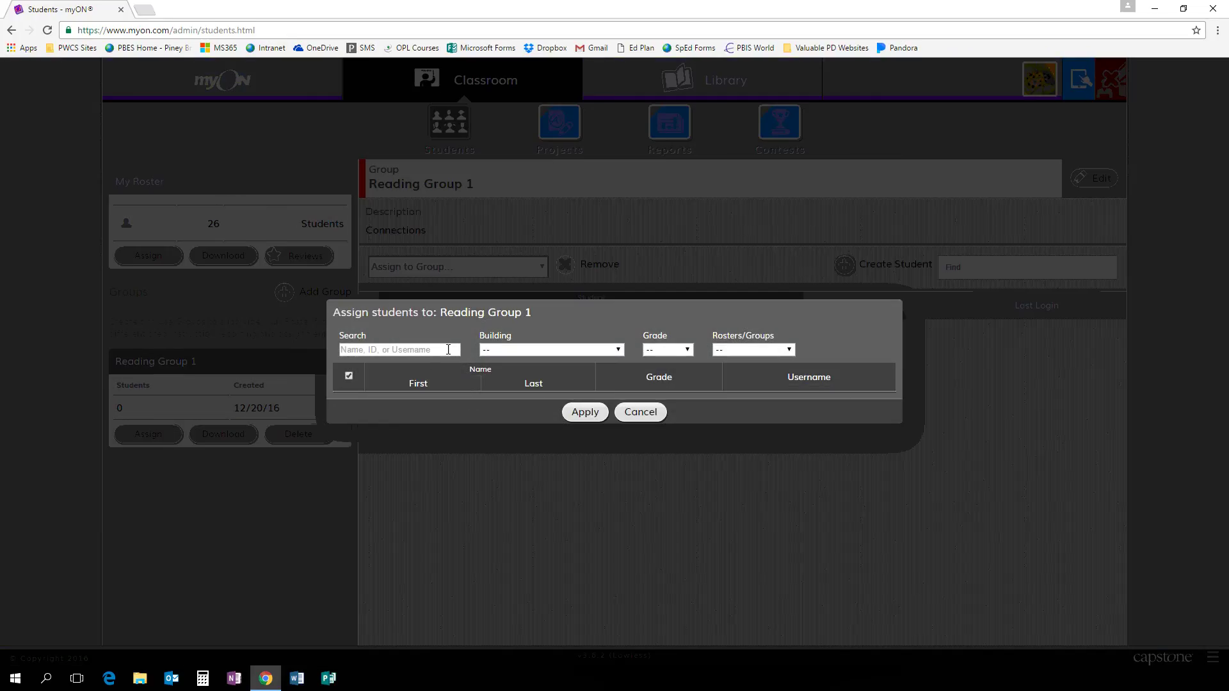
left_click(619, 350)
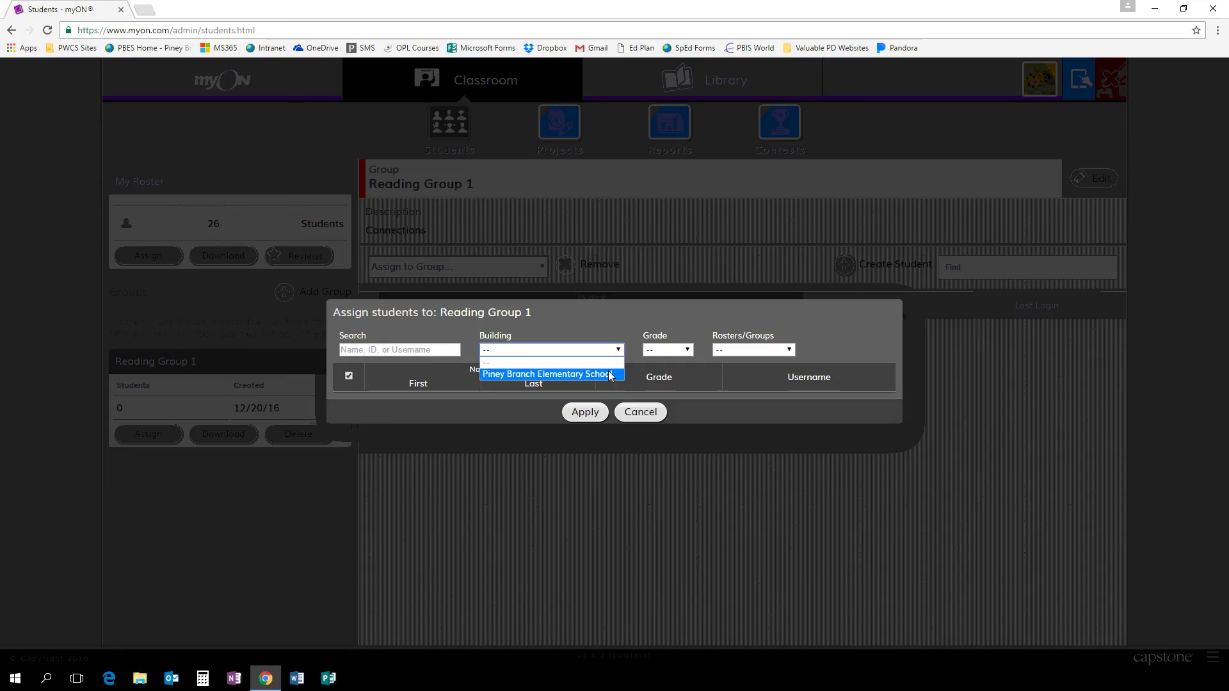
left_click(602, 363)
left_click(688, 351)
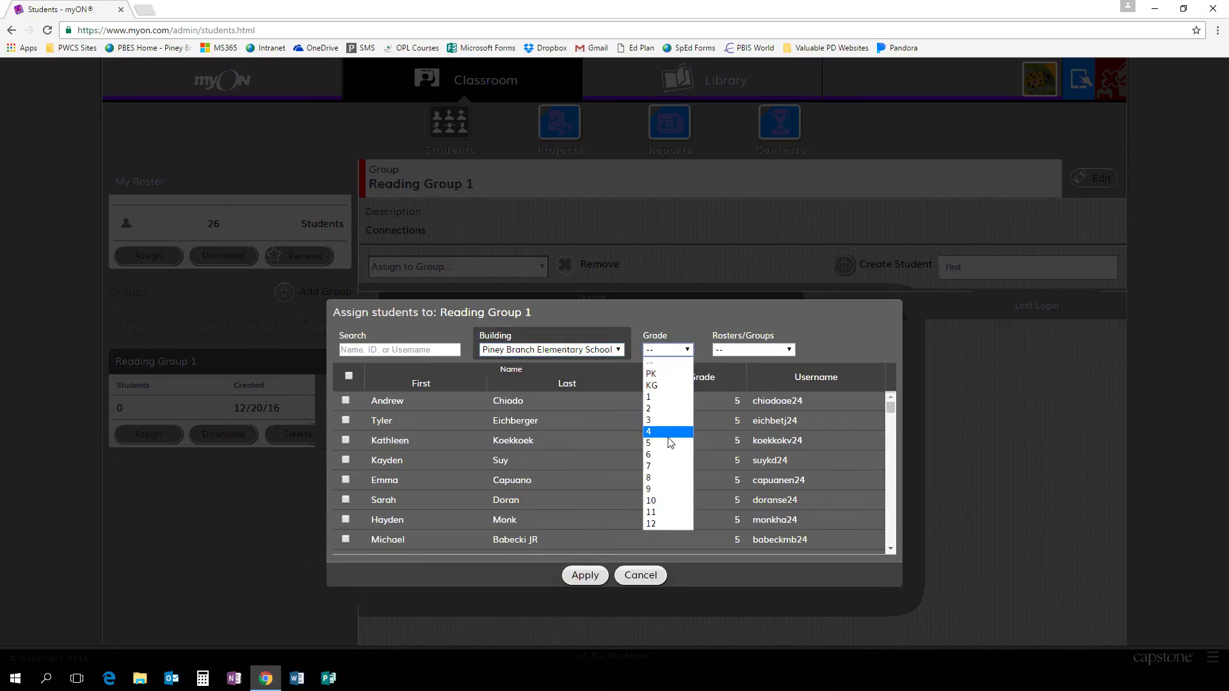
left_click(666, 439)
left_click(782, 353)
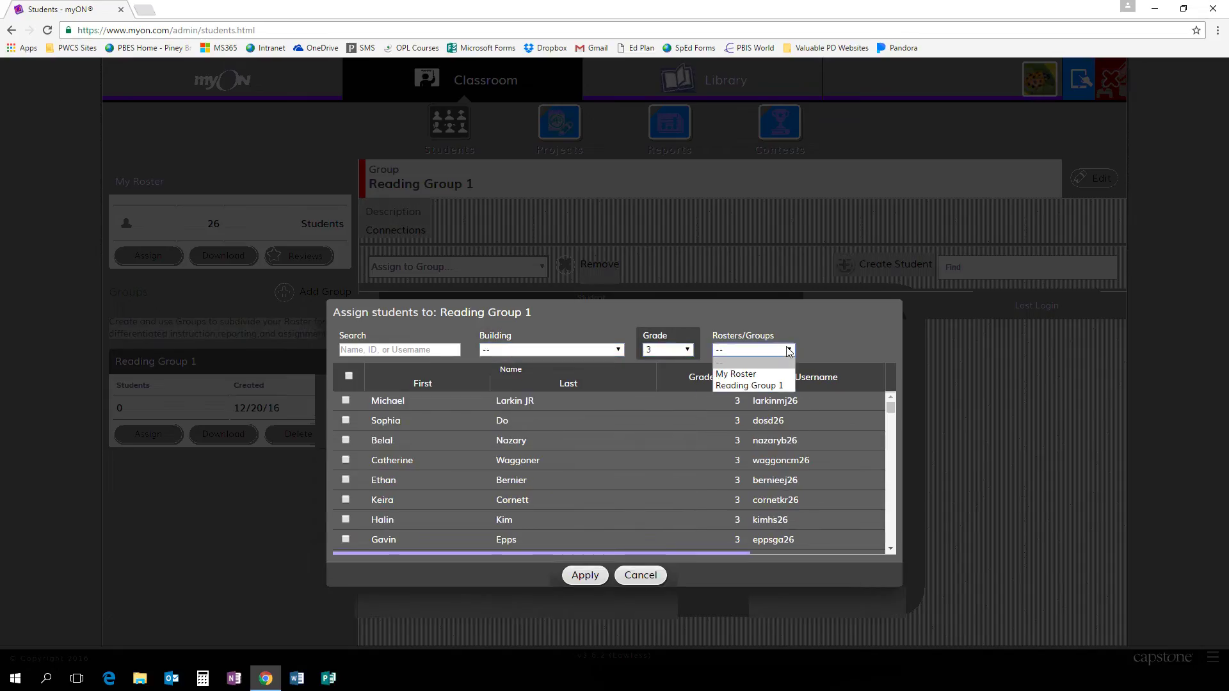
left_click(769, 378)
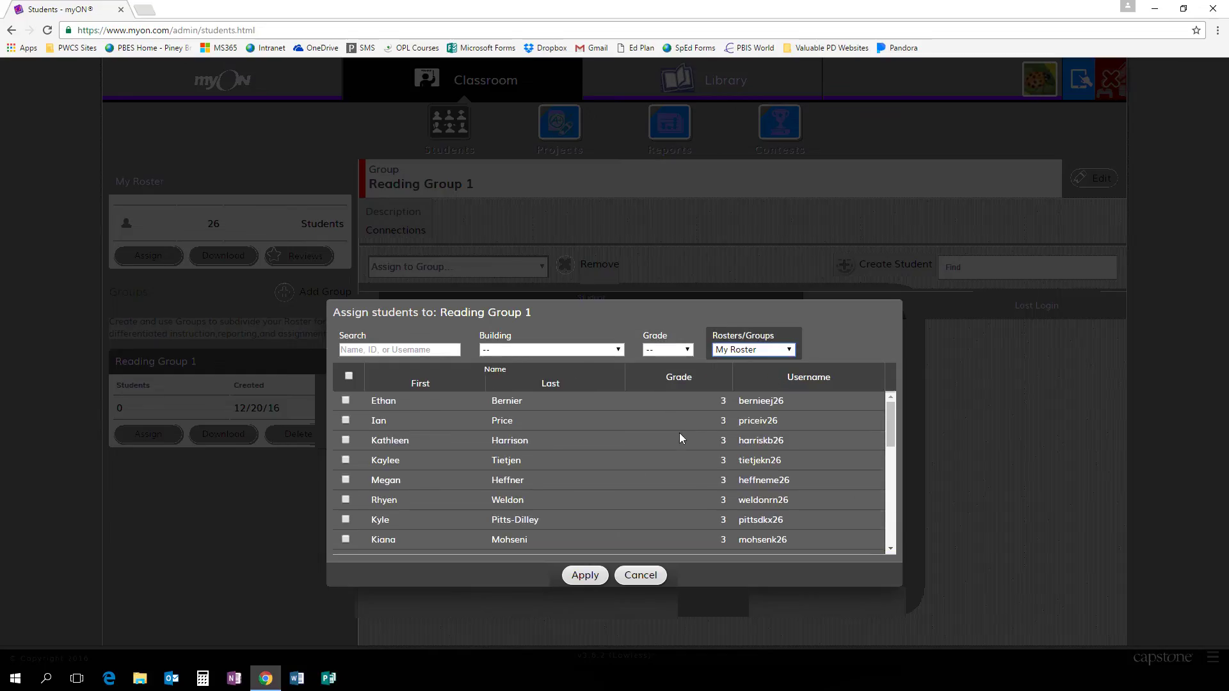
Apply the five checked roster students to Reading Group 1.
scroll(678, 432, "down", 5)
scroll(679, 433, "up", 5)
scroll(346, 448, "down", 3)
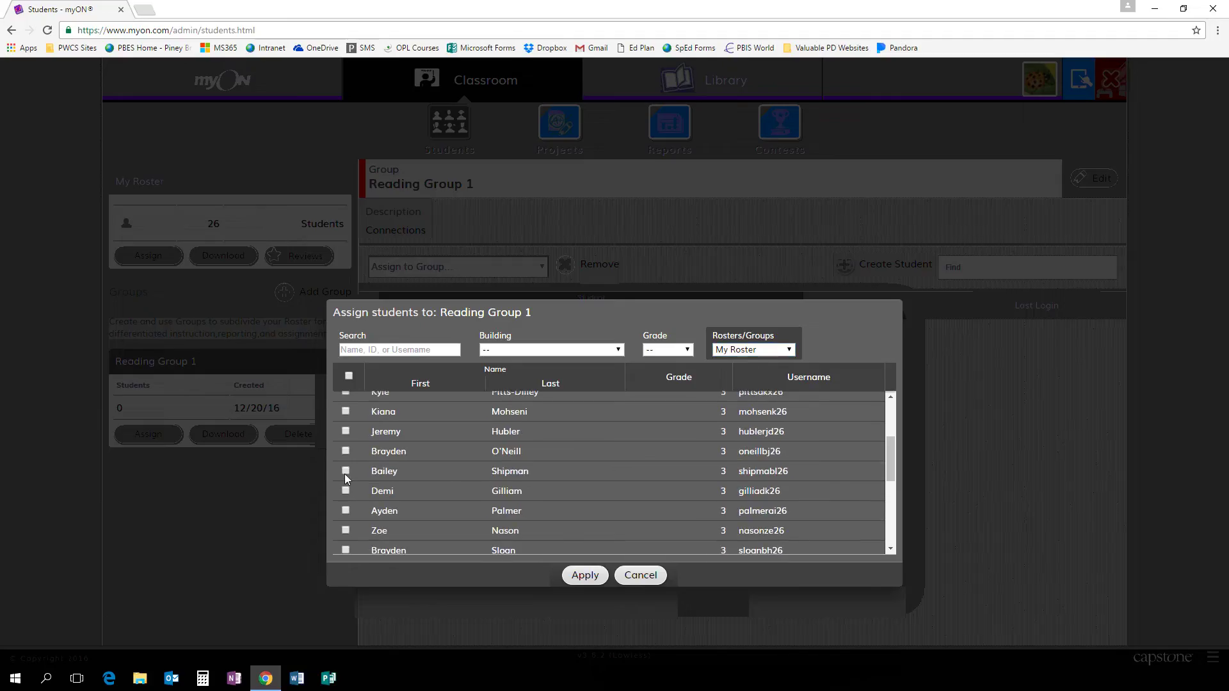
scroll(366, 491, "down", 3)
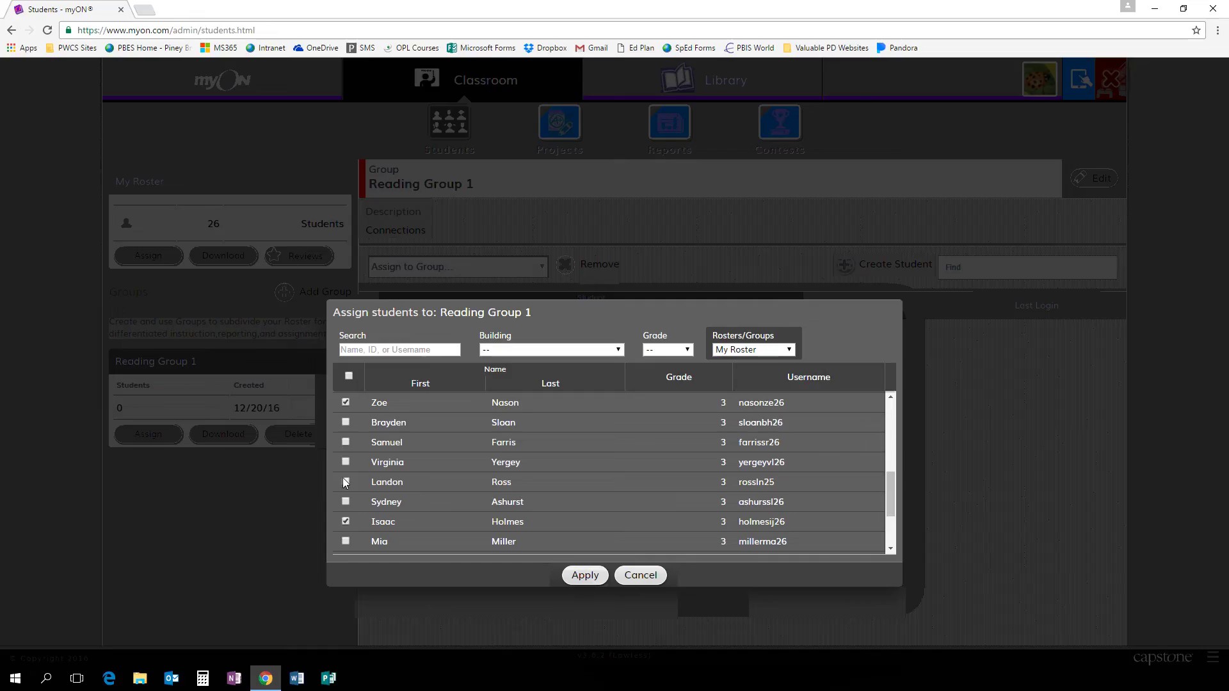
left_click(584, 576)
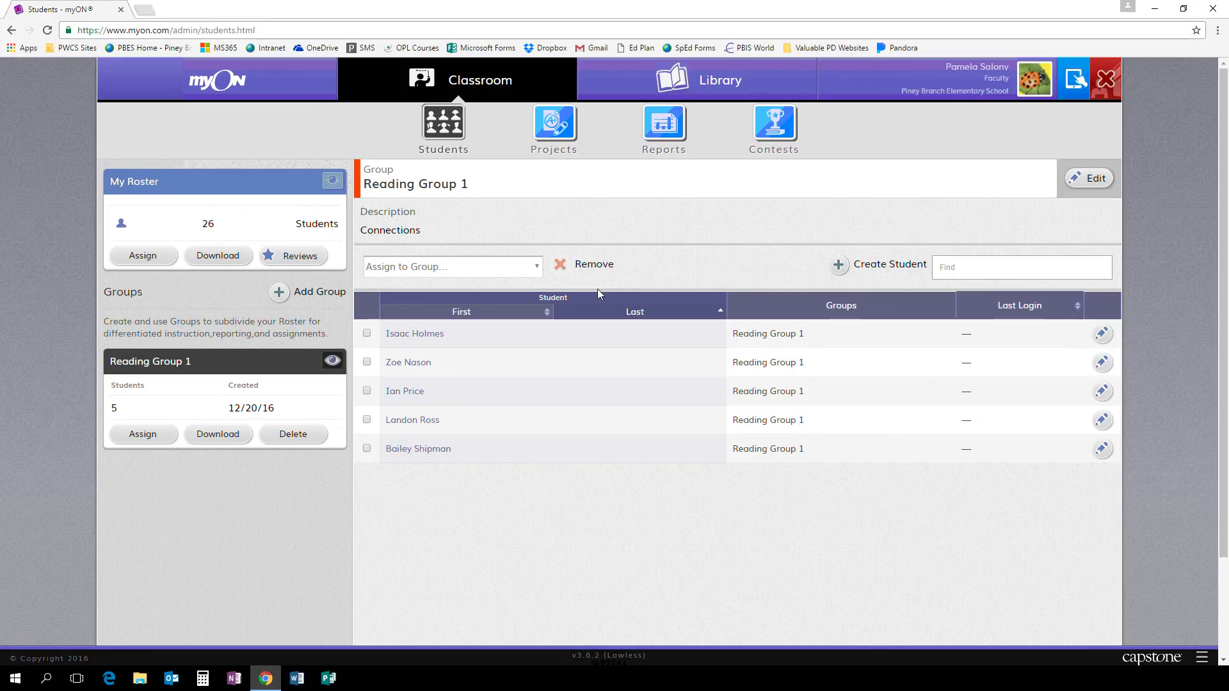
Show the secret mobile-setup PIN using the blue tablet icon at top right.
left_click(1074, 96)
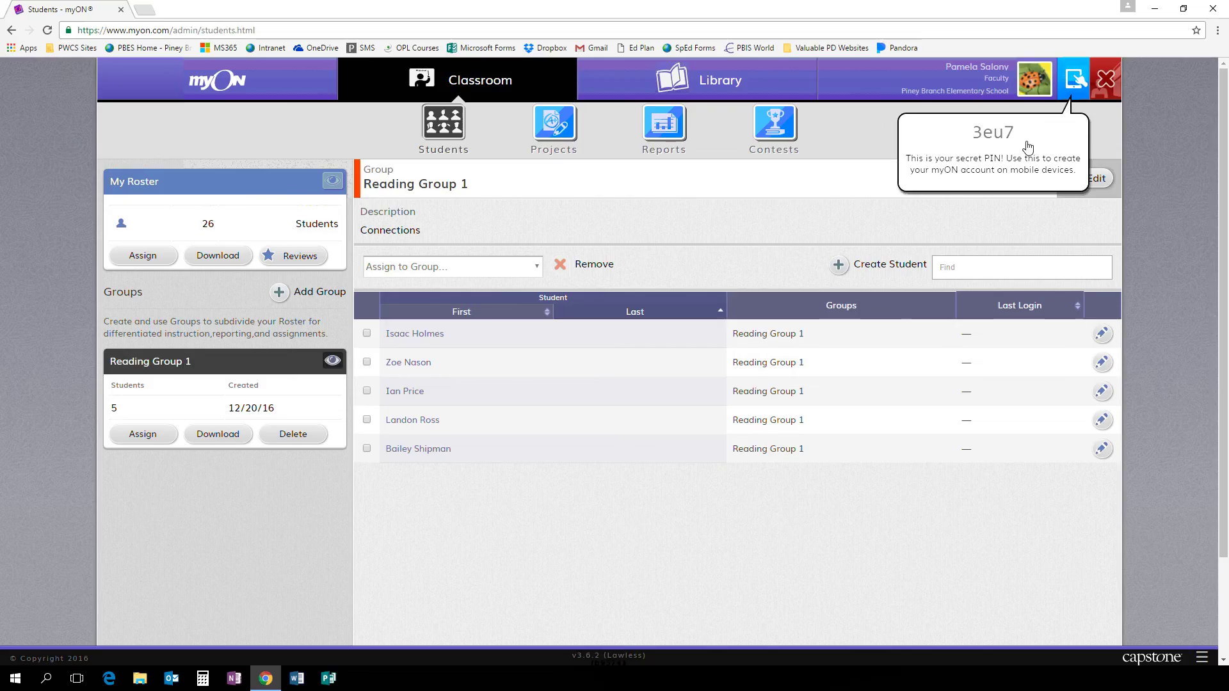